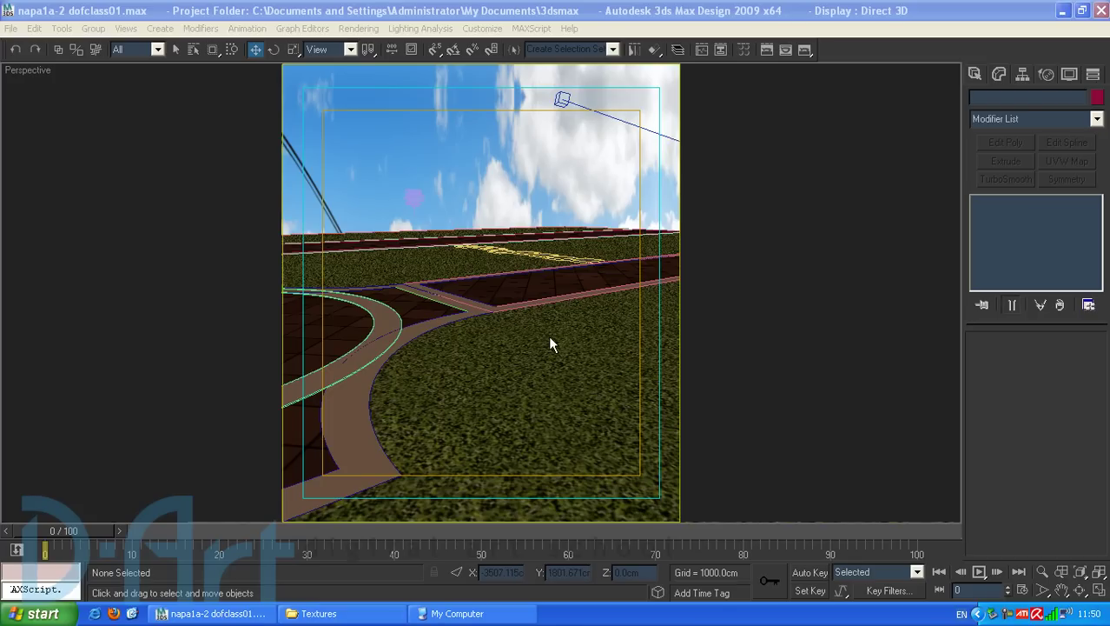
Pan across the ground, render a perspective preview, then close the rendered image
{"action": "middle_click_drag", "start_coordinate": [562, 347], "coordinate": [545, 342]}
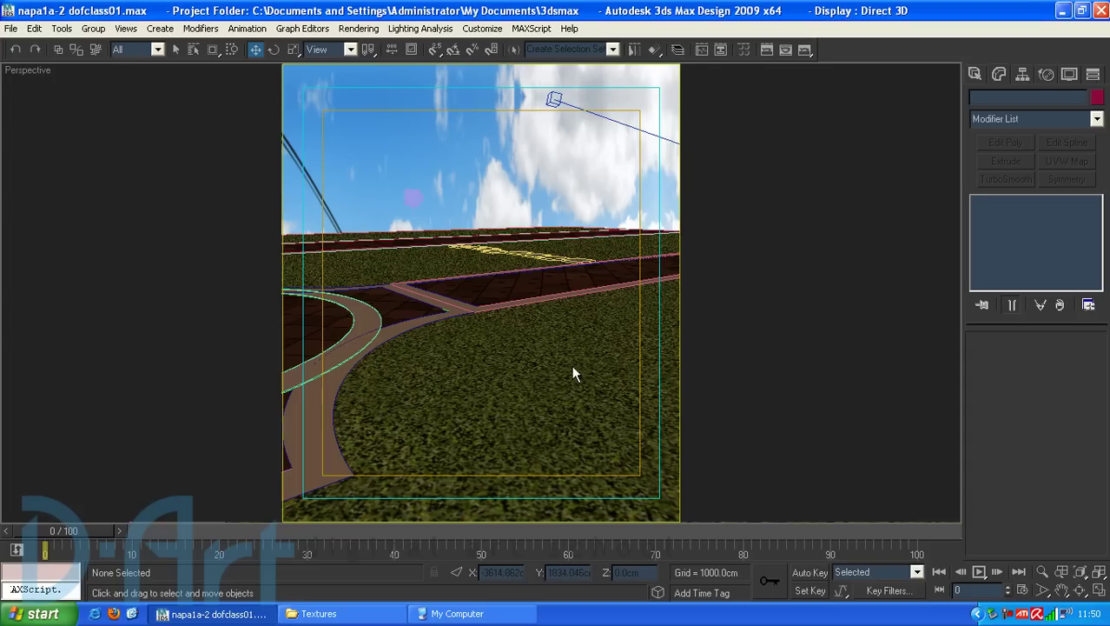
{"action": "left_click", "coordinate": [786, 50]}
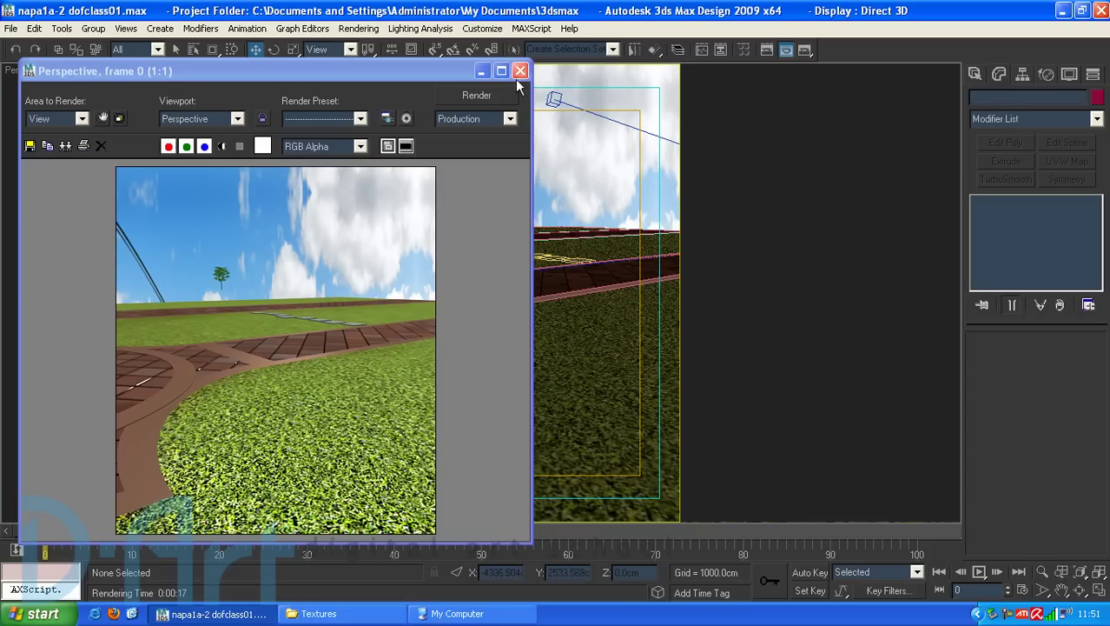
{"action": "left_click_drag", "start_coordinate": [452, 78], "coordinate": [437, 81]}
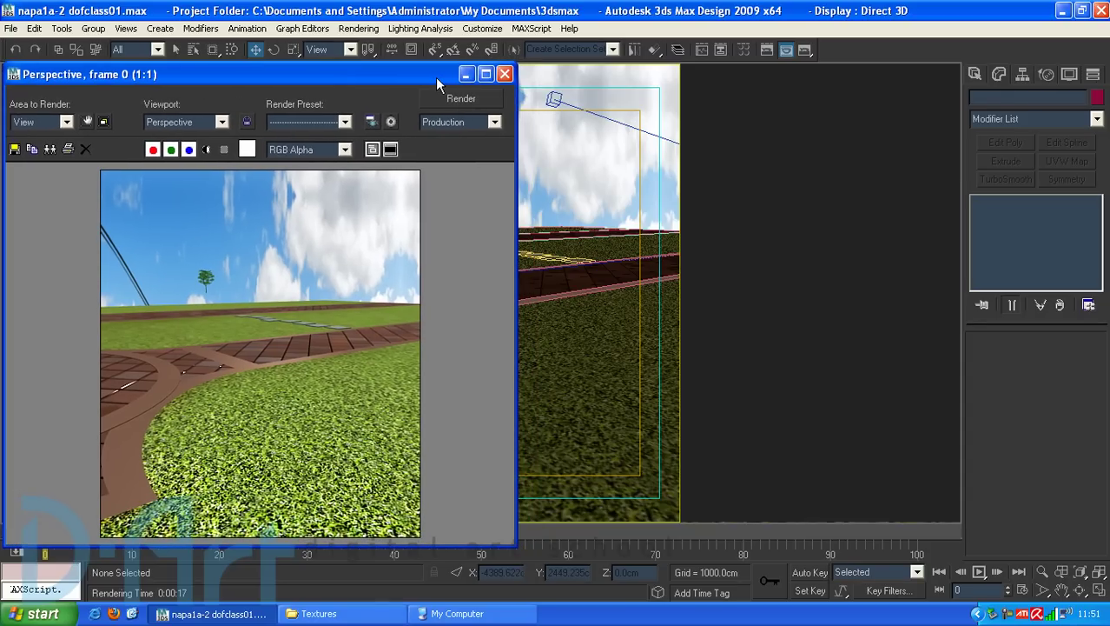
{"action": "left_click", "coordinate": [504, 75]}
{"action": "left_click", "coordinate": [428, 199]}
{"action": "left_click", "coordinate": [421, 199]}
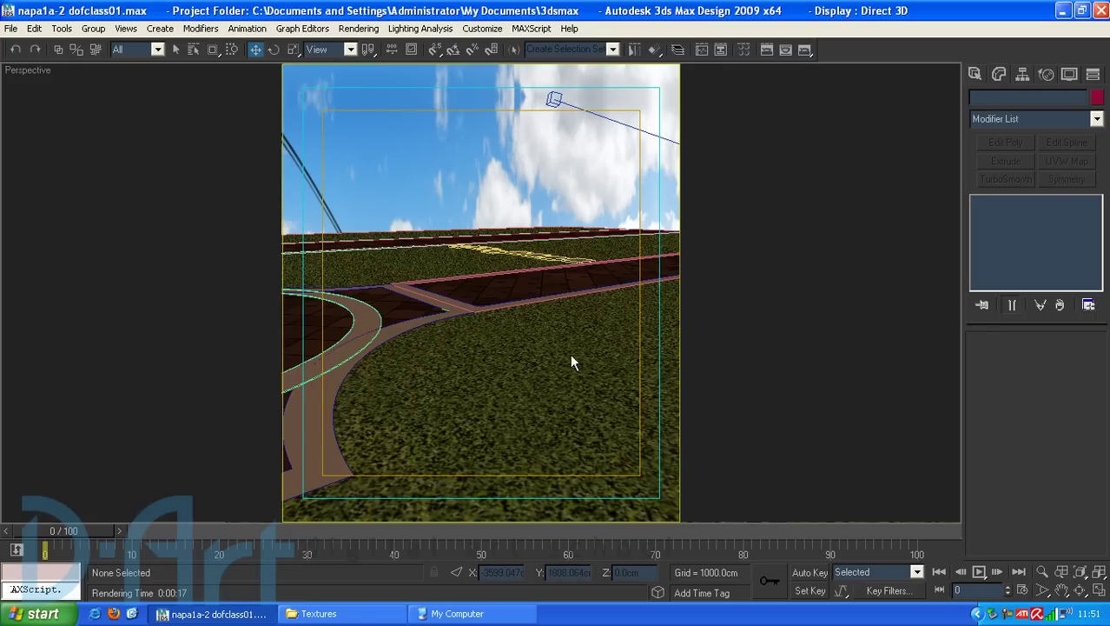
Select Line709 and add a VRayDisplacementMod directly above its UVW Mapping modifier
{"action": "left_click", "coordinate": [588, 241]}
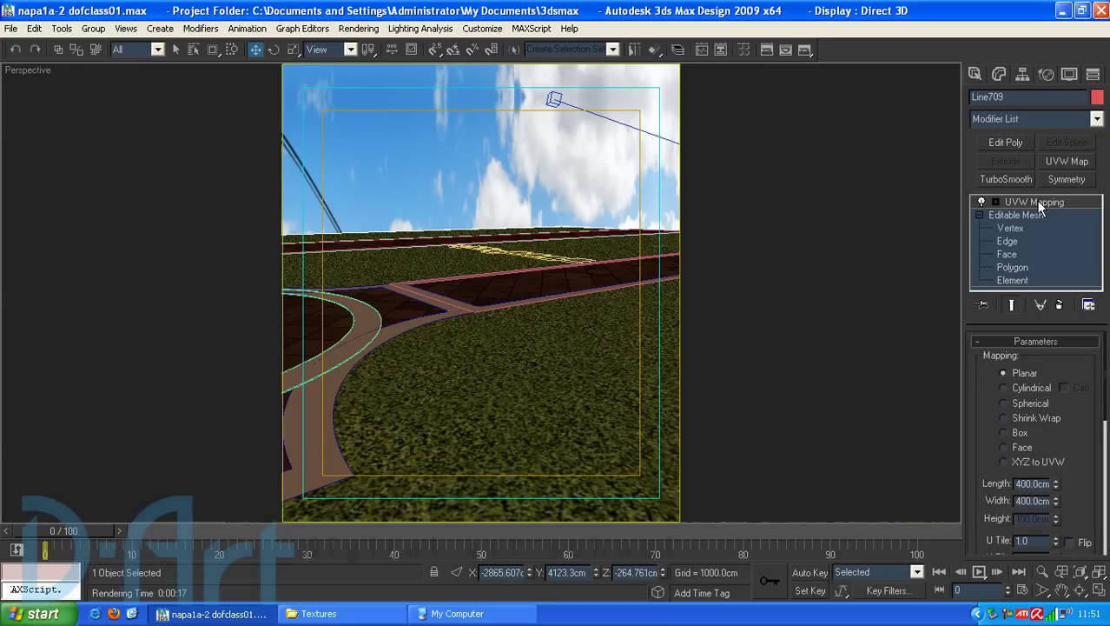
{"action": "left_click", "coordinate": [983, 202]}
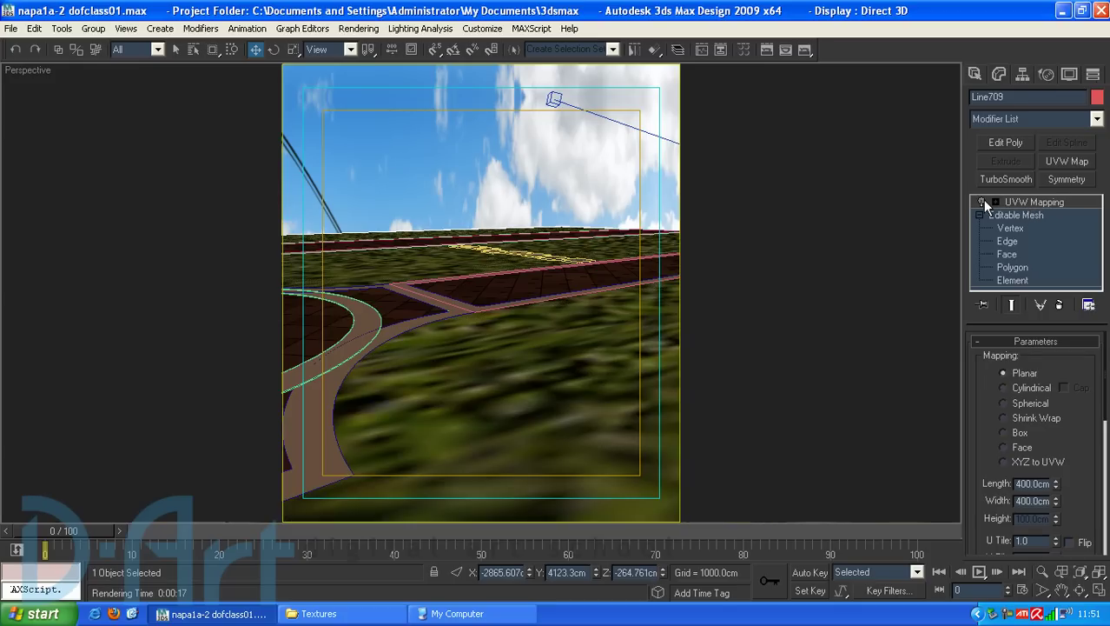
{"action": "left_click", "coordinate": [1042, 205]}
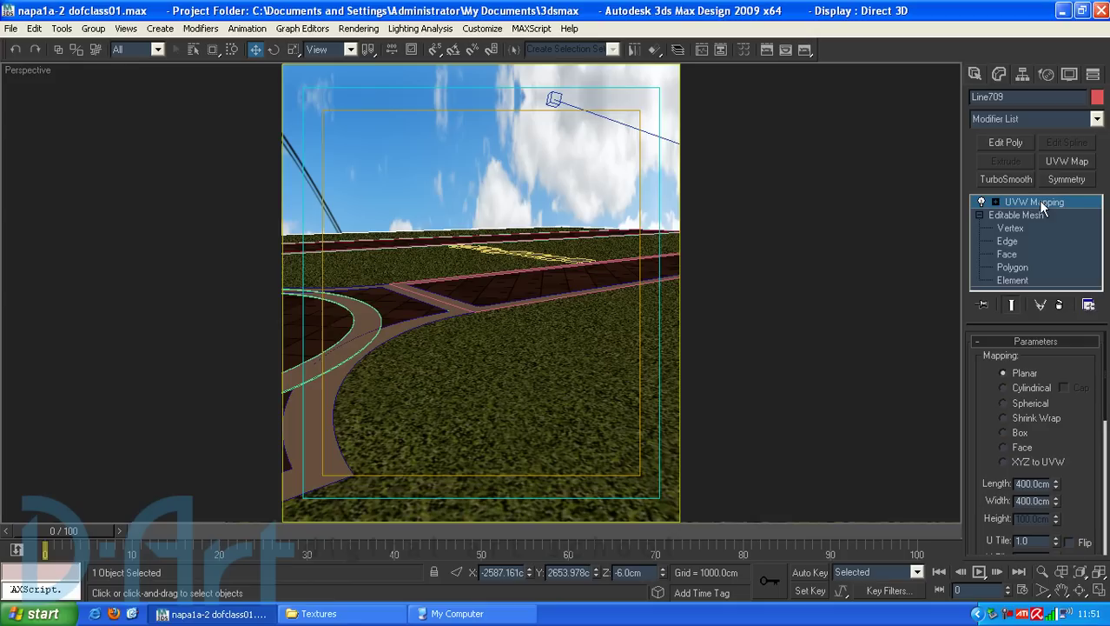
{"action": "left_click", "coordinate": [1034, 121]}
{"action": "left_click_drag", "start_coordinate": [1100, 170], "coordinate": [1074, 519]}
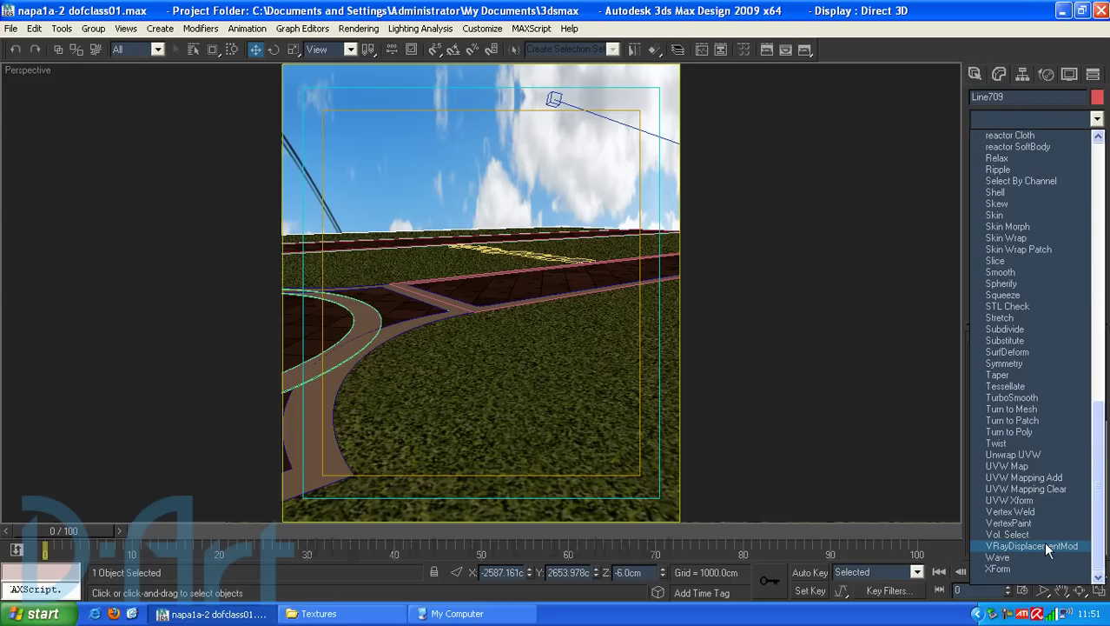
{"action": "left_click", "coordinate": [1046, 544]}
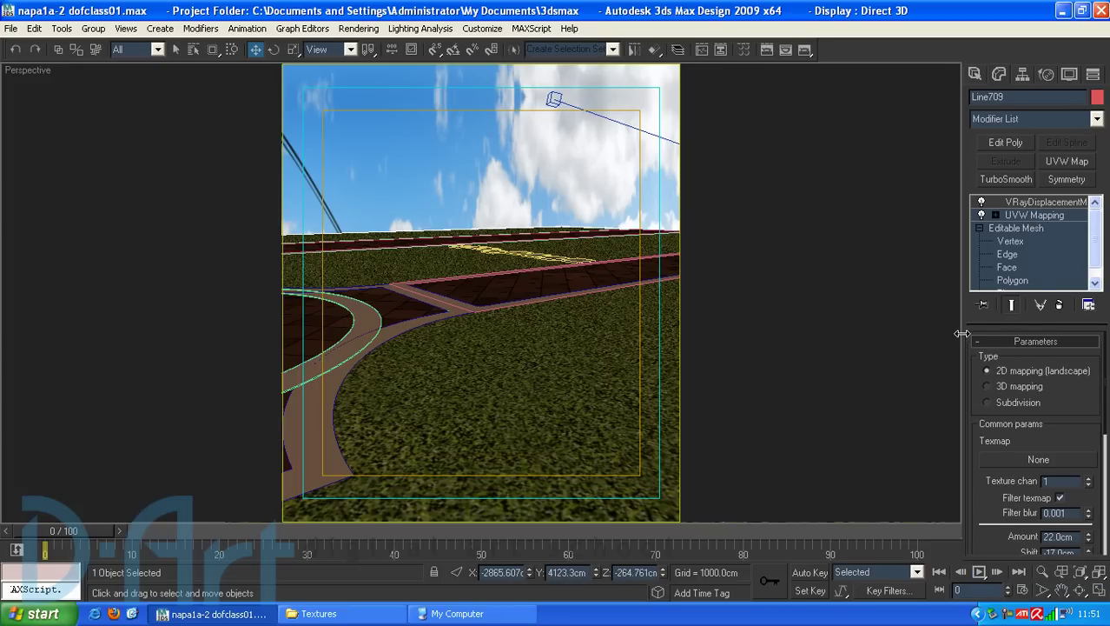
{"action": "left_click_drag", "start_coordinate": [960, 333], "coordinate": [859, 339]}
{"action": "left_click_drag", "start_coordinate": [927, 338], "coordinate": [968, 337]}
{"action": "left_click_drag", "start_coordinate": [1069, 421], "coordinate": [1068, 363]}
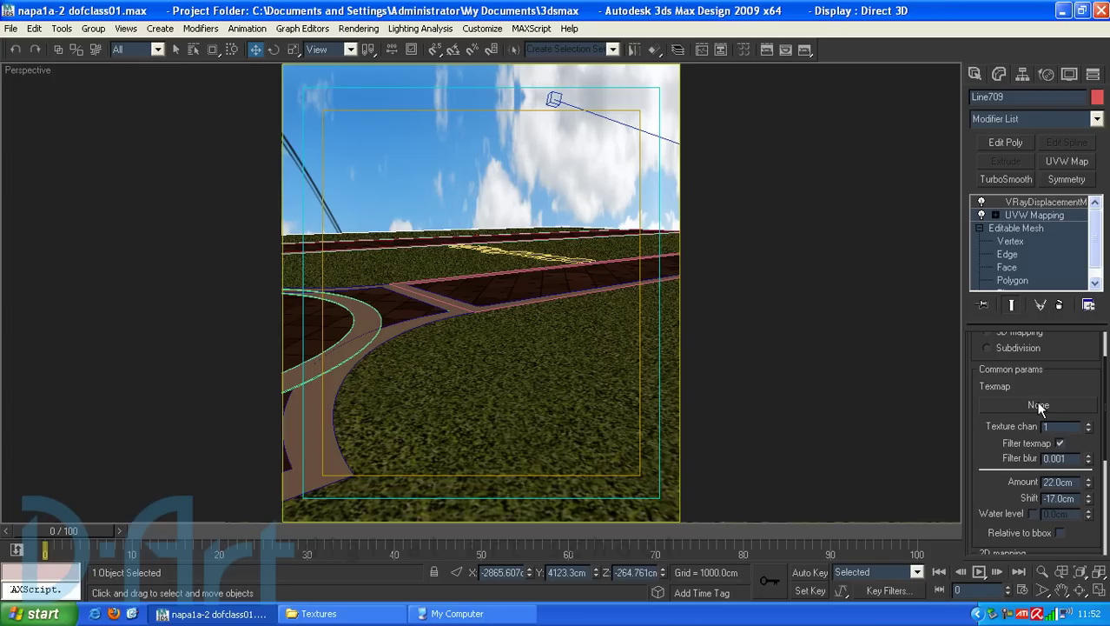
Show the grass material's Maps rollout (diffuse Grass-M1-01.jpg) and move the Material Editor aside
{"action": "left_click", "coordinate": [743, 50]}
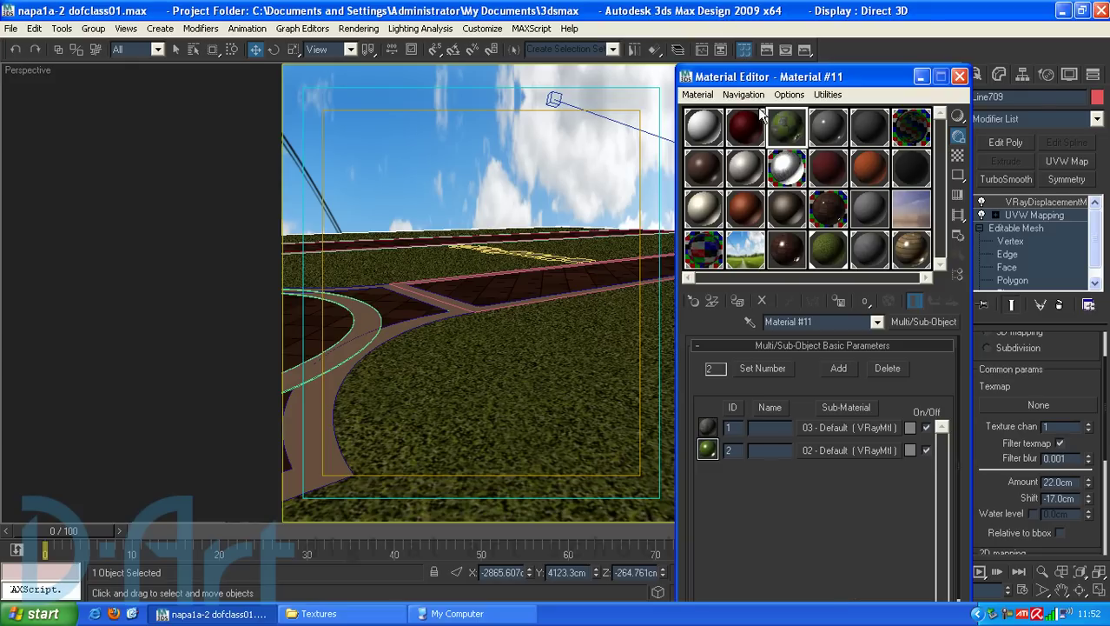
{"action": "left_click", "coordinate": [826, 249]}
{"action": "scroll", "coordinate": [842, 522], "scroll_direction": "down", "scroll_amount": 2}
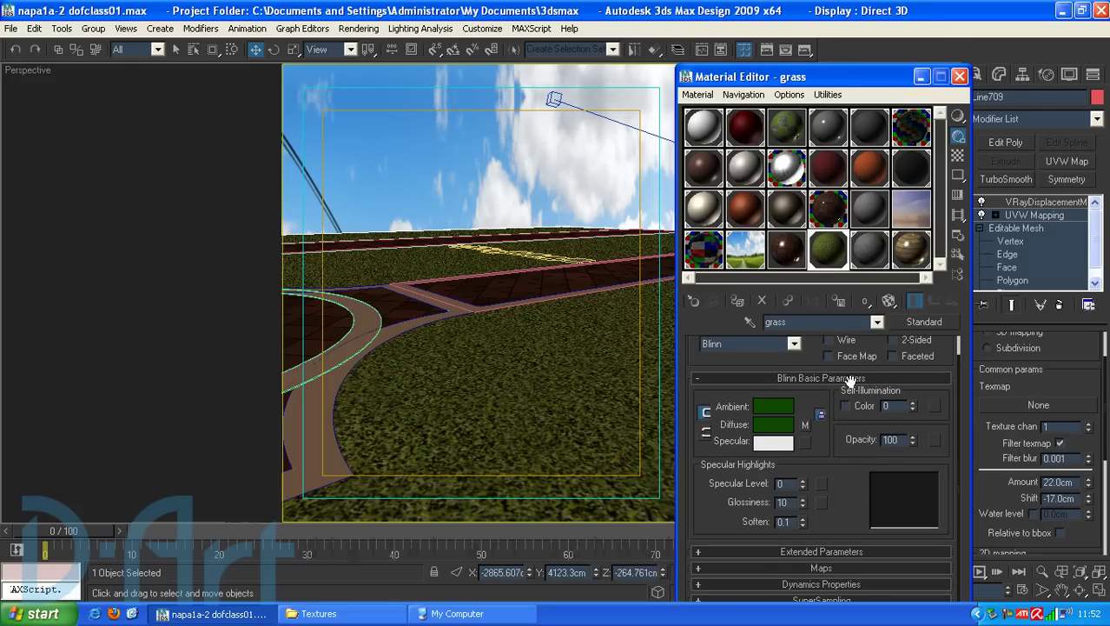
{"action": "left_click", "coordinate": [830, 569]}
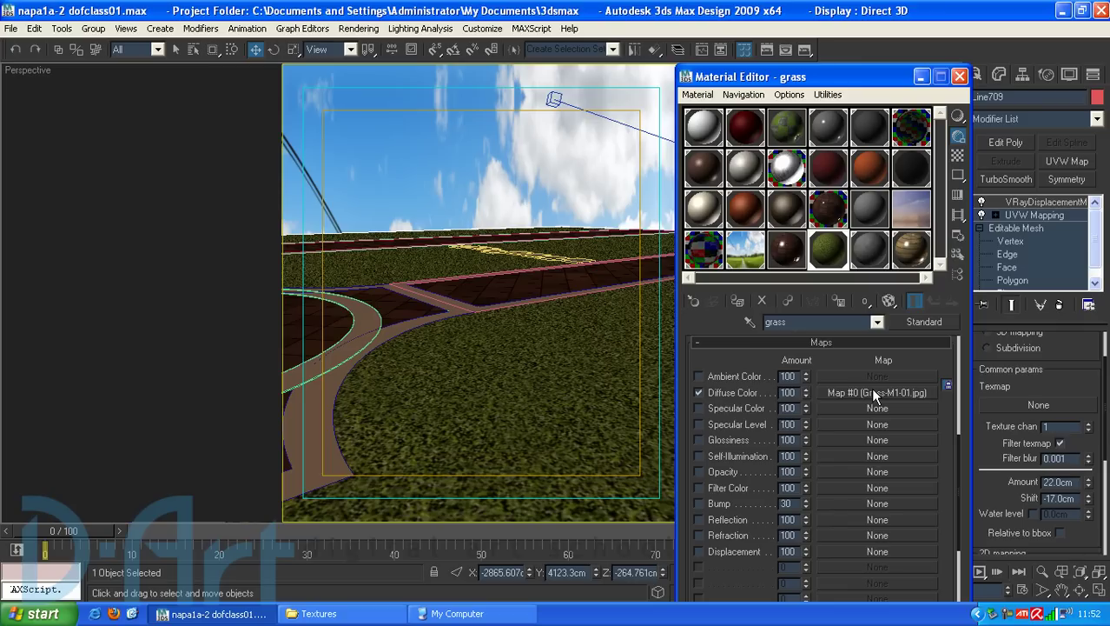
{"action": "left_click_drag", "start_coordinate": [825, 76], "coordinate": [143, 49]}
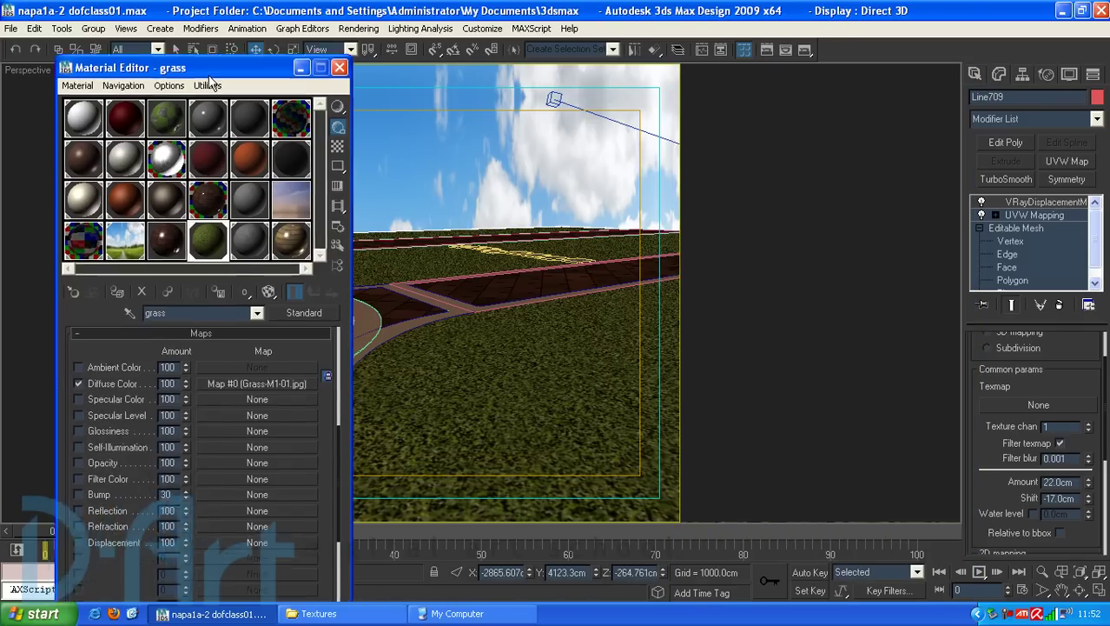
Create a new Bitmap texmap for the displacement's Texmap slot
{"action": "left_click", "coordinate": [1008, 405]}
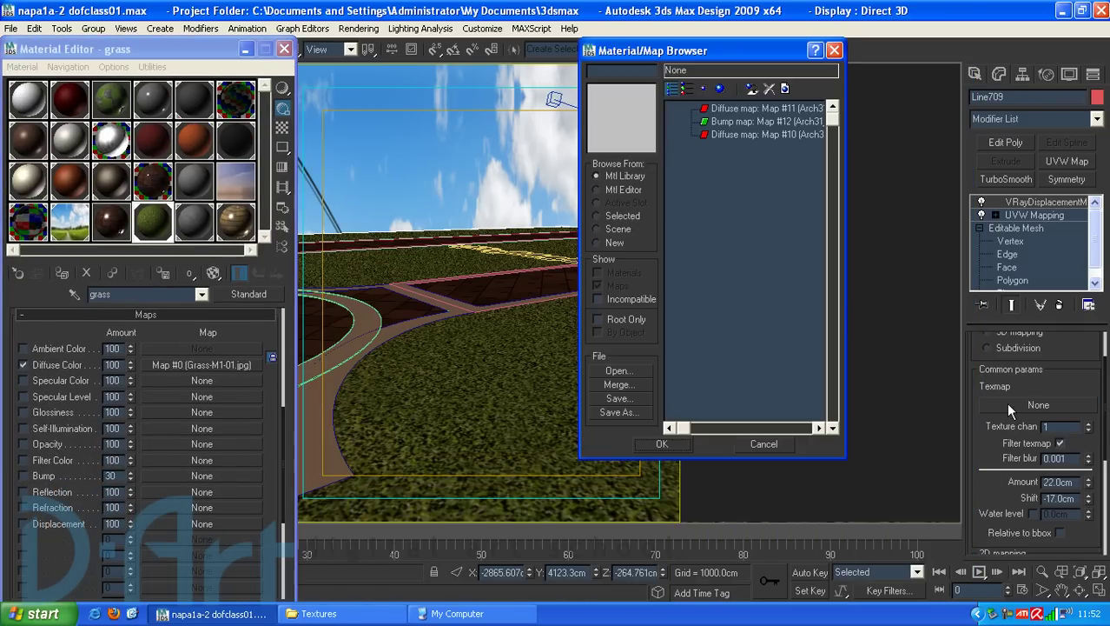
{"action": "left_click", "coordinate": [614, 242]}
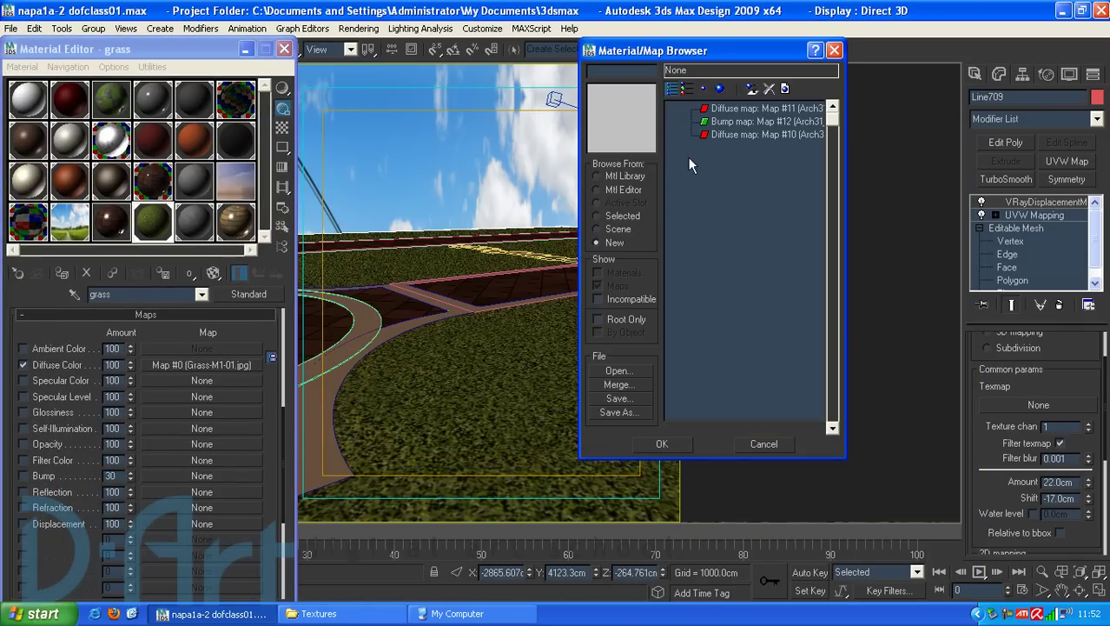
{"action": "double_click", "coordinate": [694, 122]}
Browse to the EXT\MAP folder in thumbnail view and select Grass-M1-00-B.jpg
{"action": "left_click", "coordinate": [271, 108]}
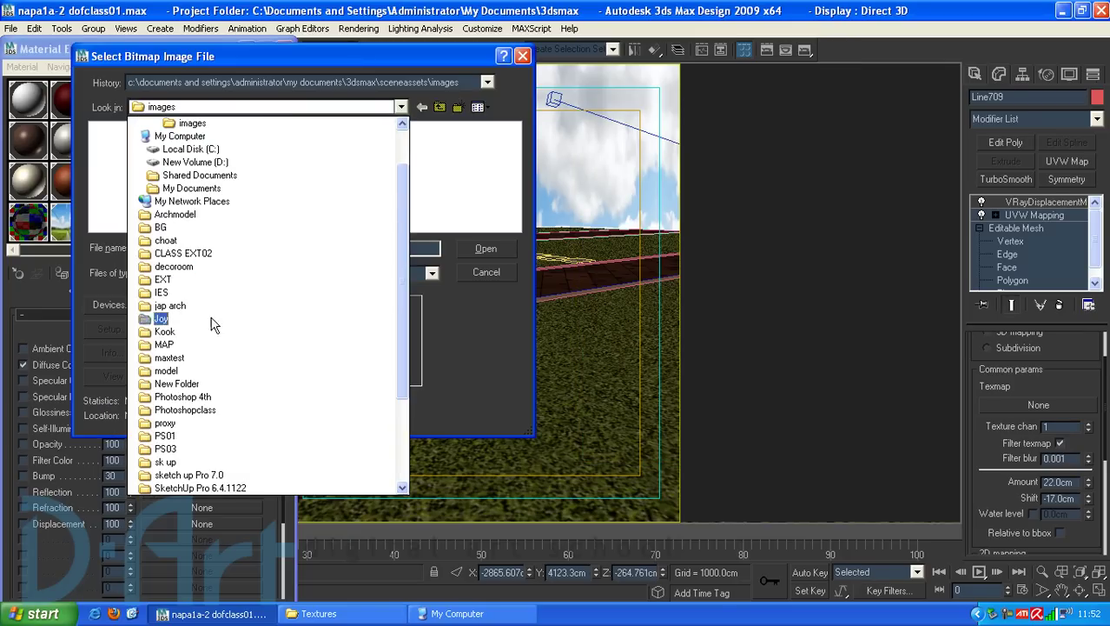
{"action": "left_click", "coordinate": [163, 279]}
{"action": "left_click", "coordinate": [118, 132]}
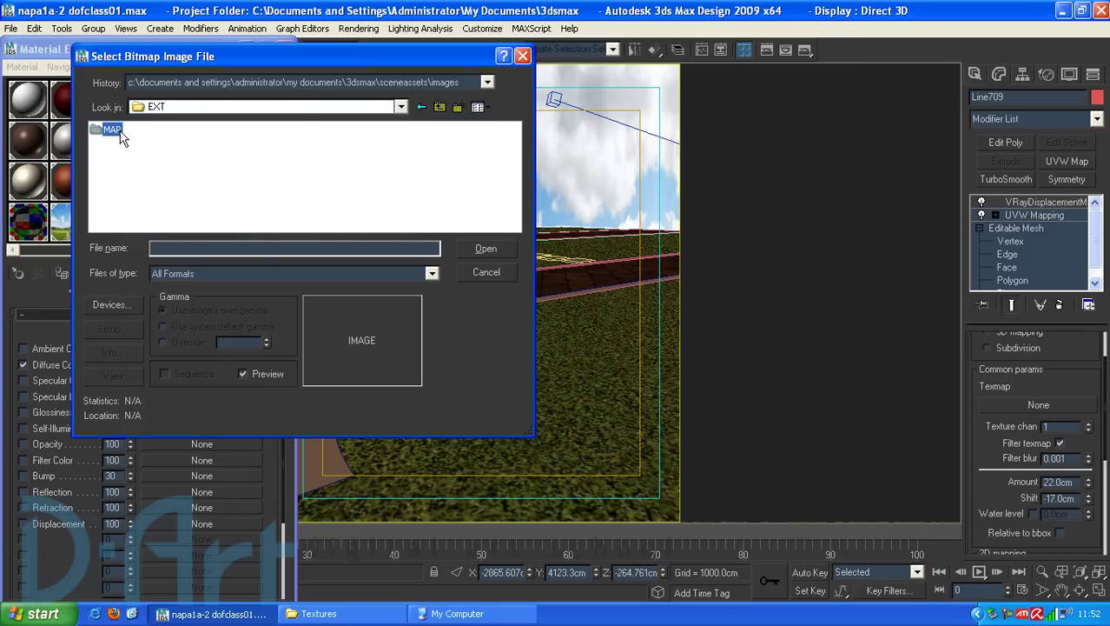
{"action": "double_click", "coordinate": [122, 139]}
{"action": "left_click", "coordinate": [477, 107]}
{"action": "left_click", "coordinate": [478, 122]}
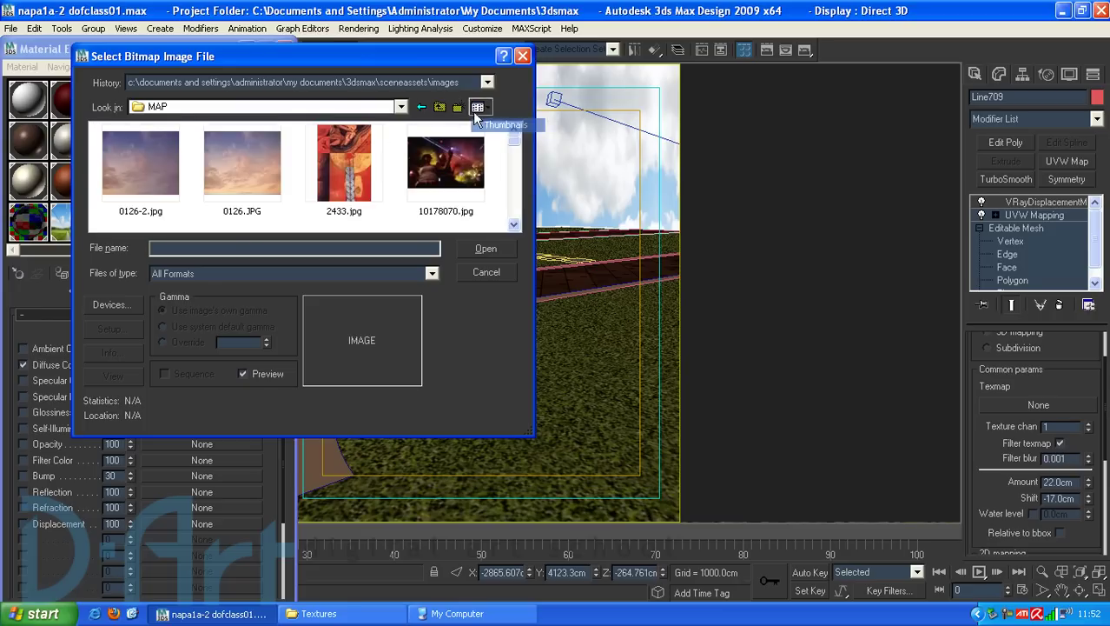
{"action": "left_click_drag", "start_coordinate": [261, 56], "coordinate": [597, 50]}
{"action": "left_click_drag", "start_coordinate": [849, 137], "coordinate": [850, 178]}
{"action": "left_click", "coordinate": [503, 176]}
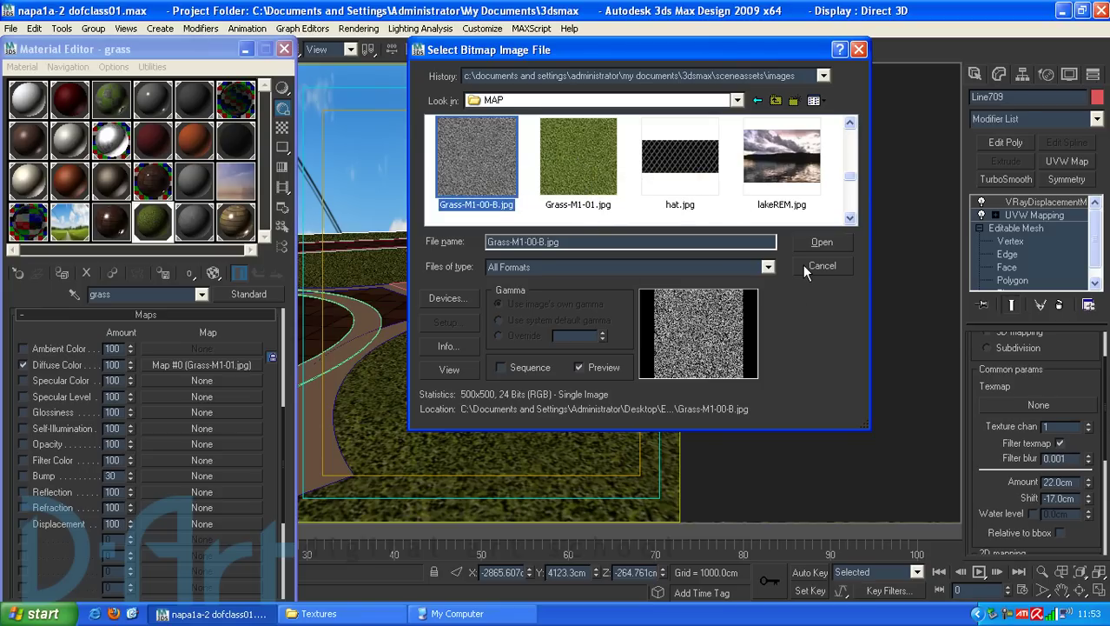
Load Grass-M1-00-B.jpg as the displacement texmap with Amount 10cm and Shift 0cm
{"action": "left_click", "coordinate": [805, 238]}
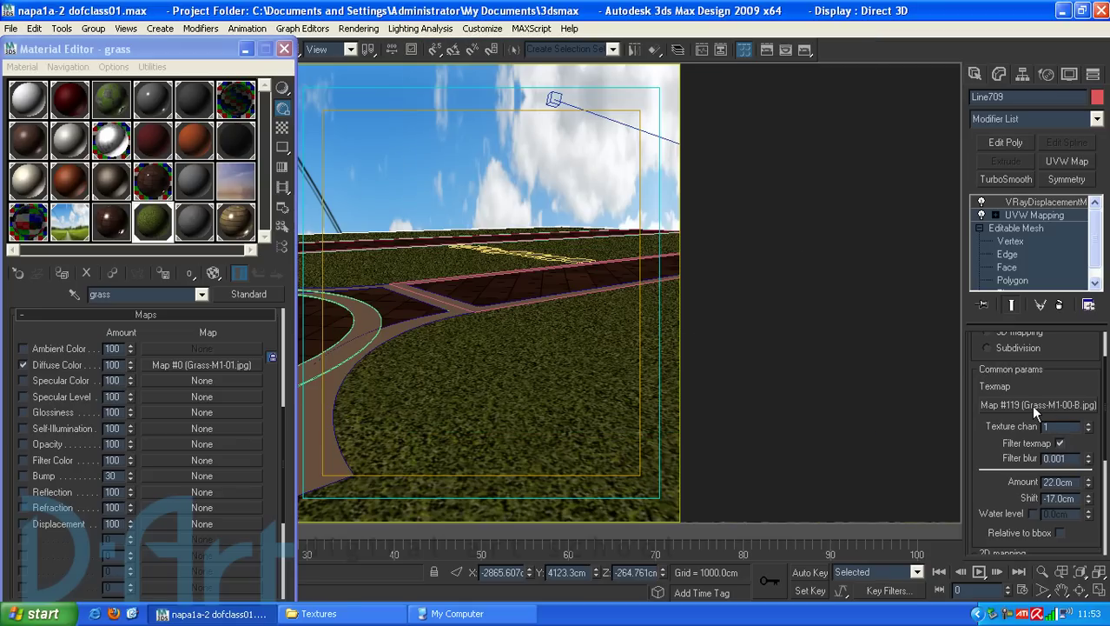
{"action": "left_click_drag", "start_coordinate": [1051, 377], "coordinate": [1053, 352]}
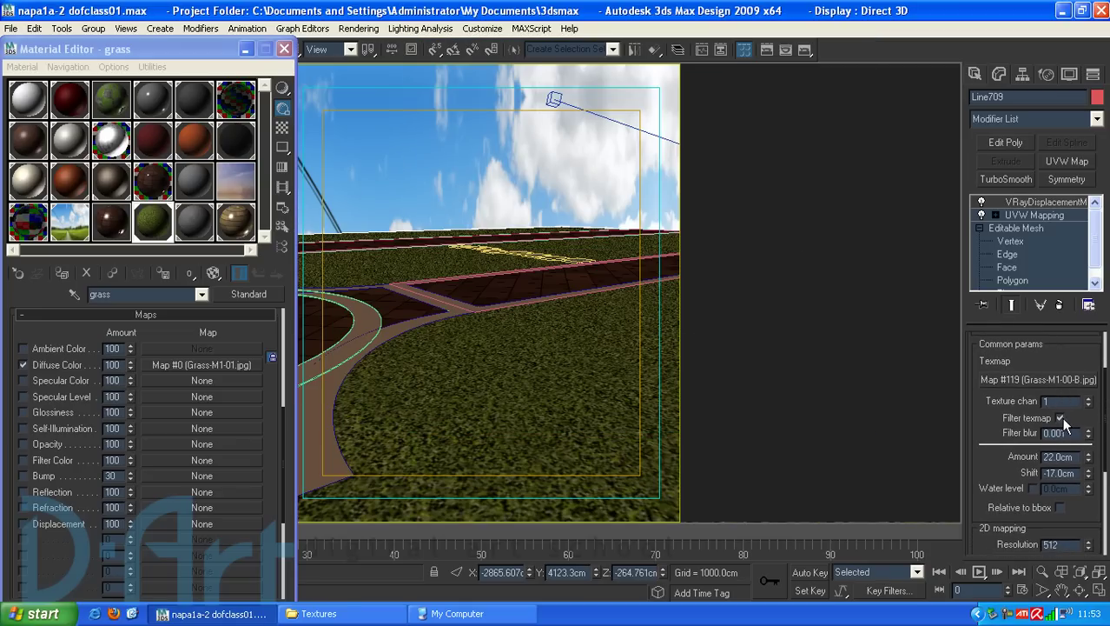
{"action": "double_click", "coordinate": [1078, 456]}
{"action": "type", "text": "10"}
{"action": "key", "text": "Tab"}
{"action": "type", "text": "0"}
{"action": "key", "text": "Return"}
{"action": "left_click_drag", "start_coordinate": [983, 465], "coordinate": [983, 389]}
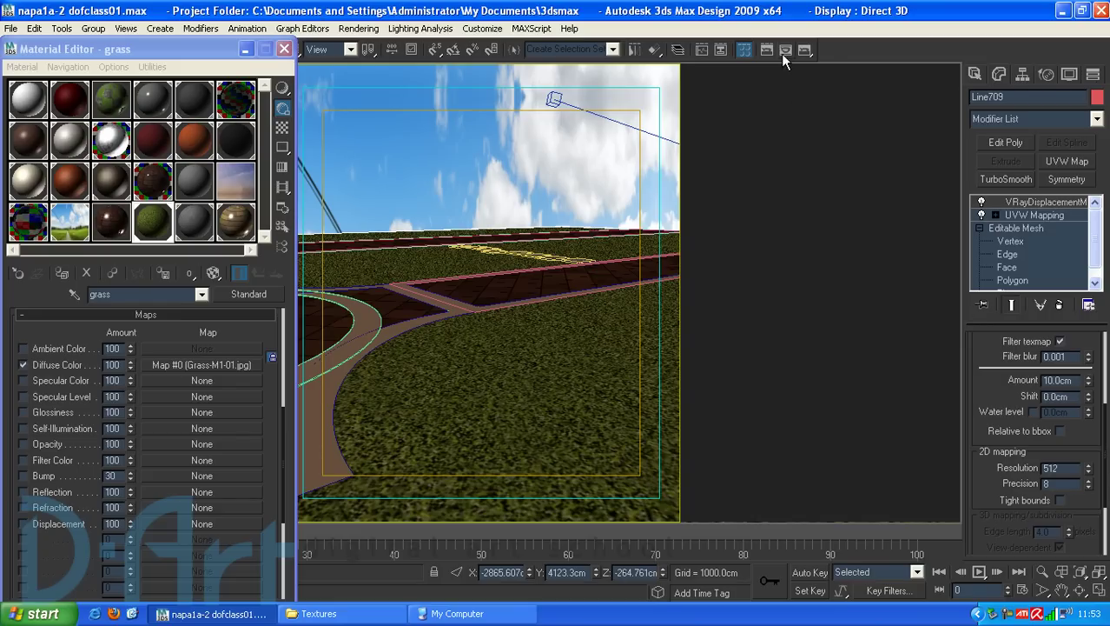
Render a Production preview of the Perspective view with the 10cm grass displacement
{"action": "left_click", "coordinate": [807, 50]}
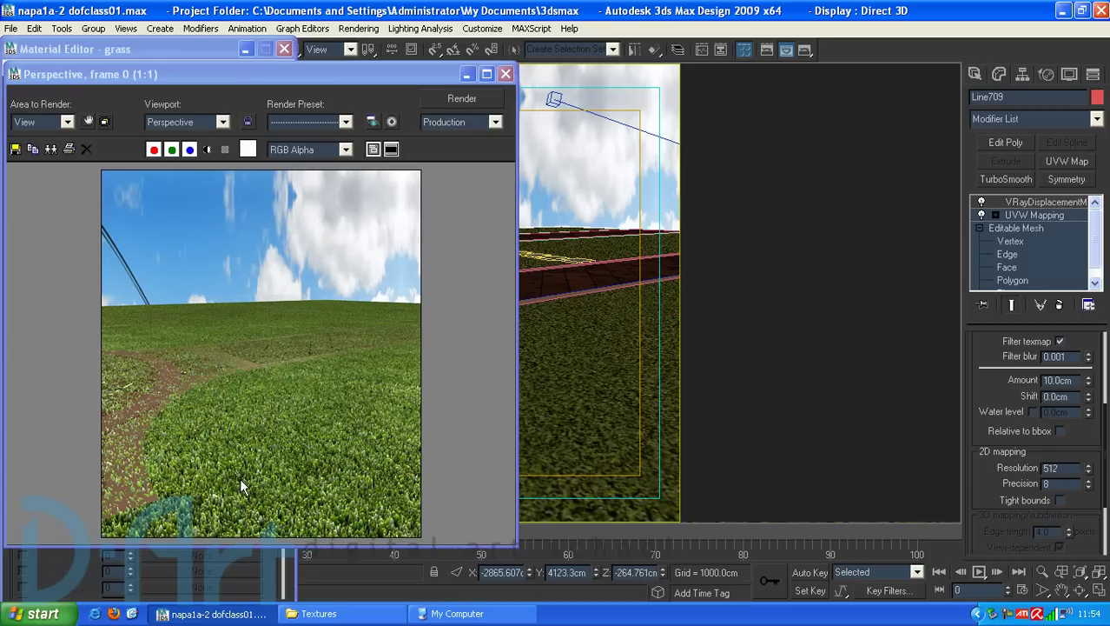
{"action": "left_click_drag", "start_coordinate": [997, 341], "coordinate": [1003, 402]}
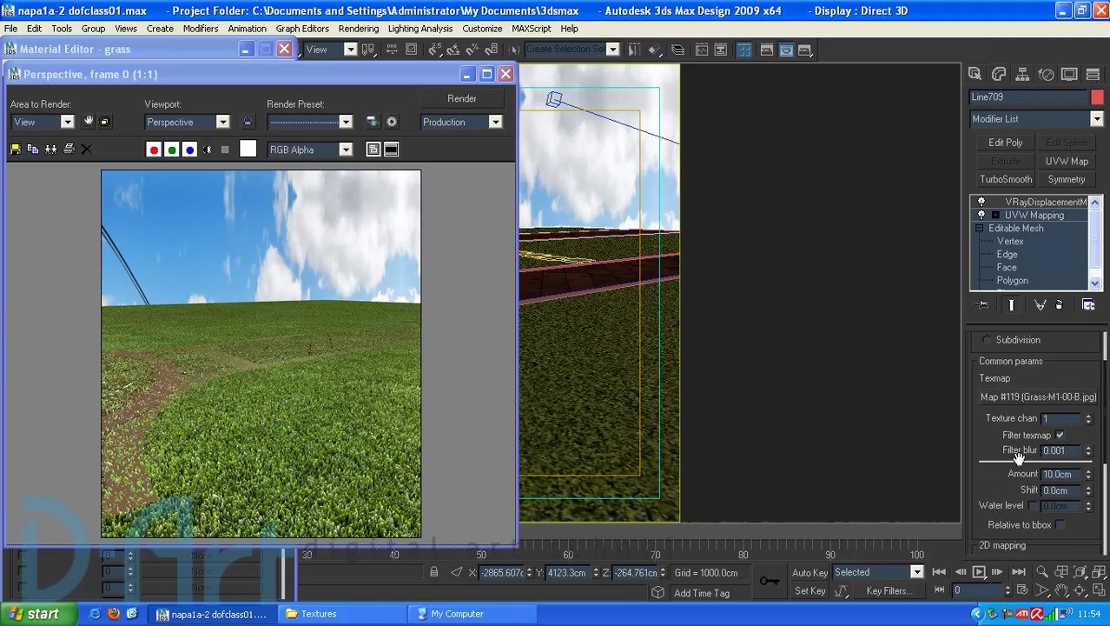
Raise the displacement Amount to 30cm, then 50cm, and re-render the perspective view
{"action": "left_click_drag", "start_coordinate": [1074, 474], "coordinate": [979, 475]}
{"action": "type", "text": "30"}
{"action": "key", "text": "Return"}
{"action": "type", "text": "50"}
{"action": "key", "text": "Return"}
{"action": "left_click", "coordinate": [496, 104]}
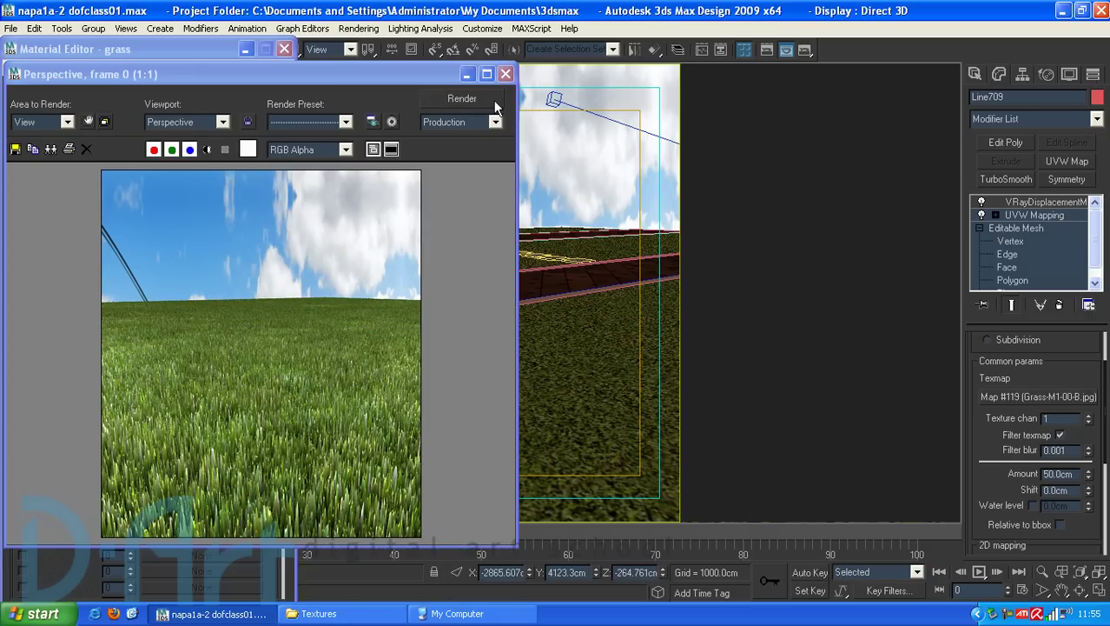
Close the rendered frame window and the Material Editor
{"action": "left_click", "coordinate": [504, 75]}
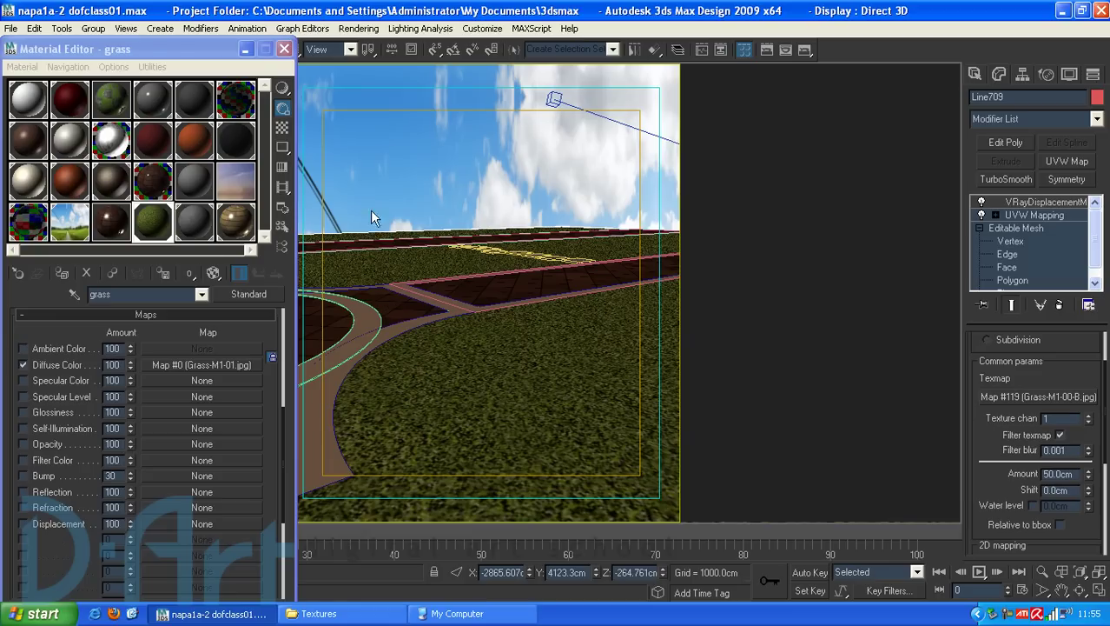
{"action": "left_click", "coordinate": [284, 50]}
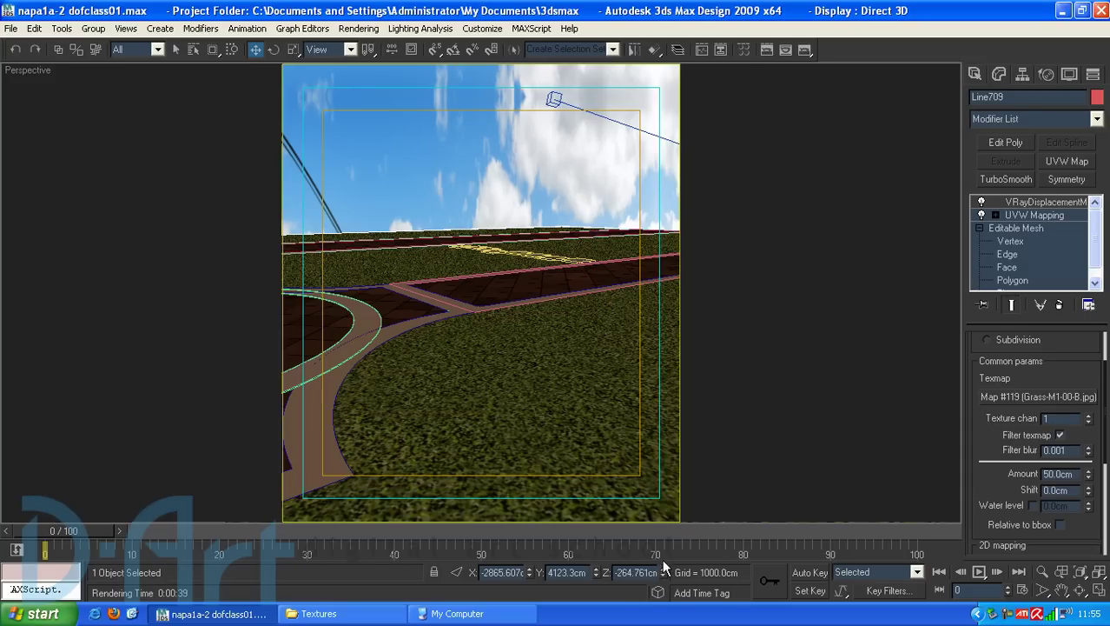
{"action": "mouse_move", "coordinate": [662, 569]}
{"action": "left_mouse_down"}
{"action": "mouse_move", "coordinate": [658, 510]}
{"action": "mouse_move", "coordinate": [647, 528]}
{"action": "left_mouse_up"}
Set displacement Amount to 10cm and Shift to -10cm, then re-render the perspective view
{"action": "left_click_drag", "start_coordinate": [1070, 472], "coordinate": [971, 470]}
{"action": "type", "text": "10"}
{"action": "key", "text": "Return"}
{"action": "key", "text": "Tab"}
{"action": "type", "text": "-10"}
{"action": "key", "text": "Return"}
{"action": "left_click", "coordinate": [805, 49]}
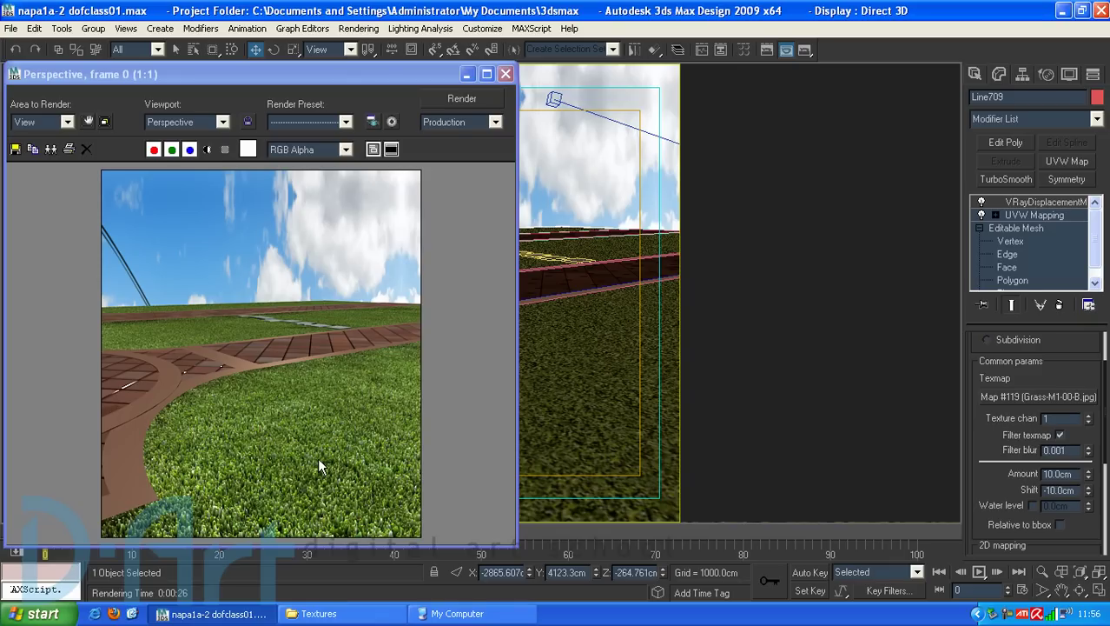
{"action": "scroll", "coordinate": [1021, 376], "scroll_direction": "up", "scroll_amount": 2}
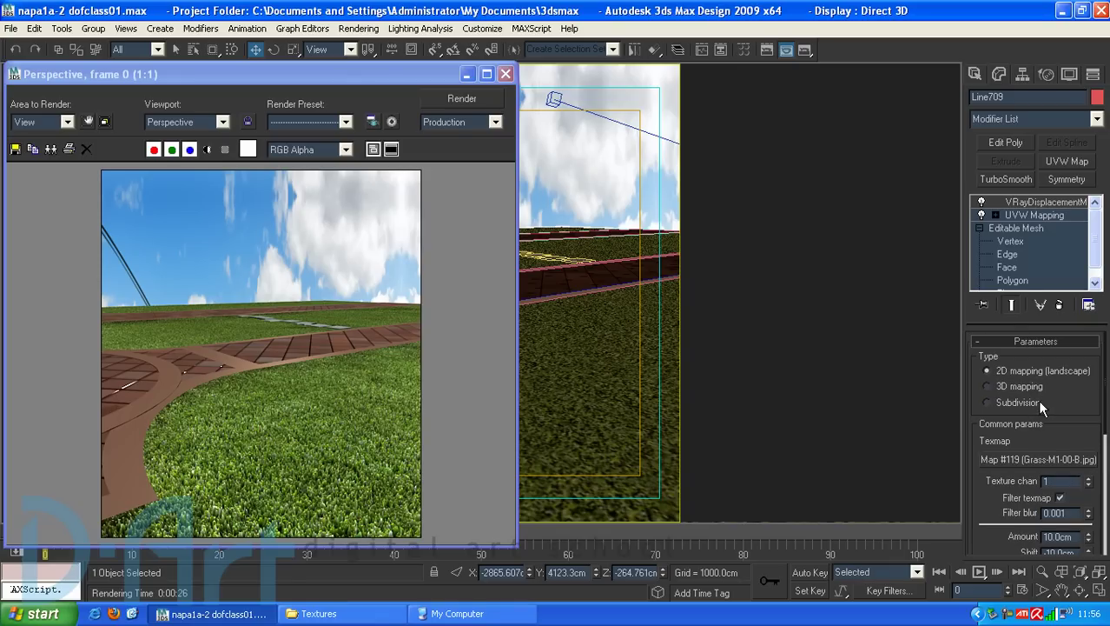
{"action": "scroll", "coordinate": [1051, 358], "scroll_direction": "down", "scroll_amount": 2}
{"action": "left_click_drag", "start_coordinate": [1008, 443], "coordinate": [987, 458]}
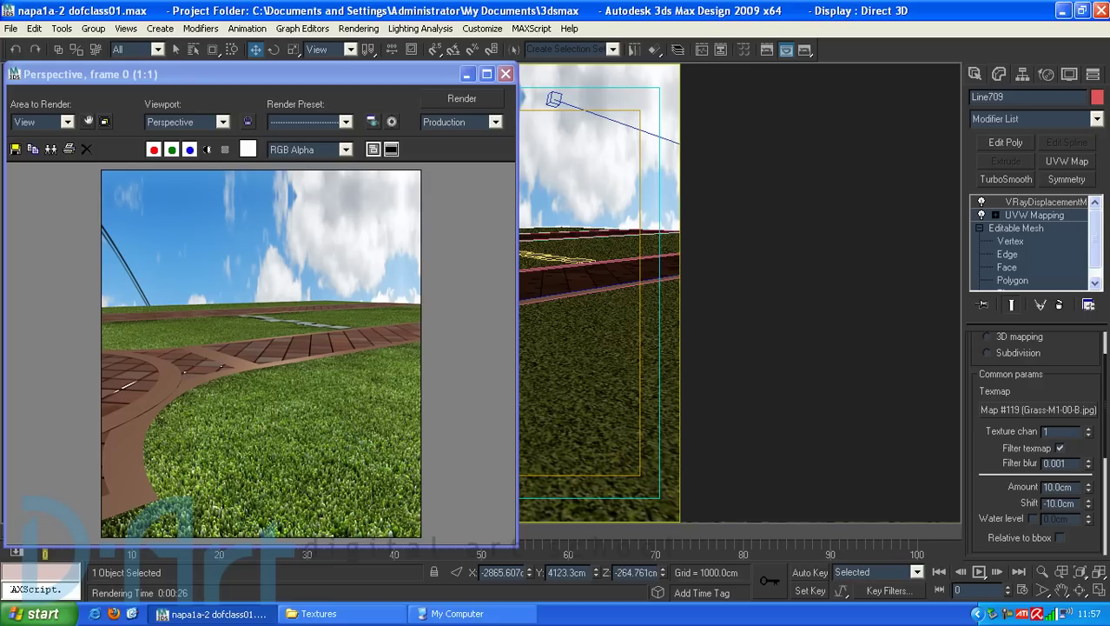
{"action": "scroll", "coordinate": [1077, 377], "scroll_direction": "up", "scroll_amount": 2}
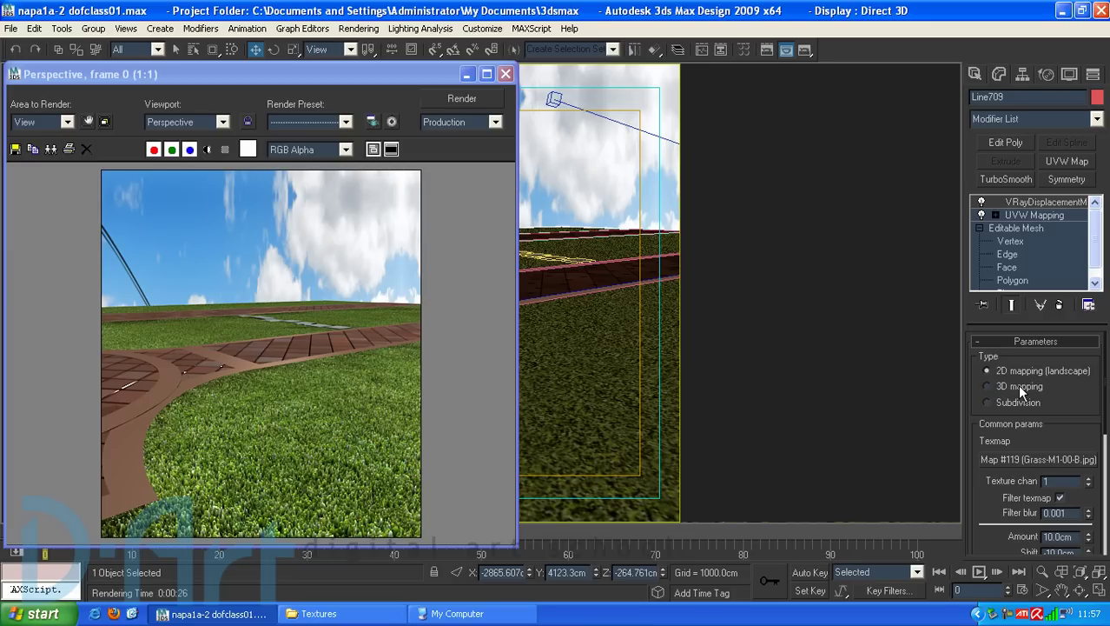
{"action": "left_click_drag", "start_coordinate": [1071, 417], "coordinate": [1065, 312]}
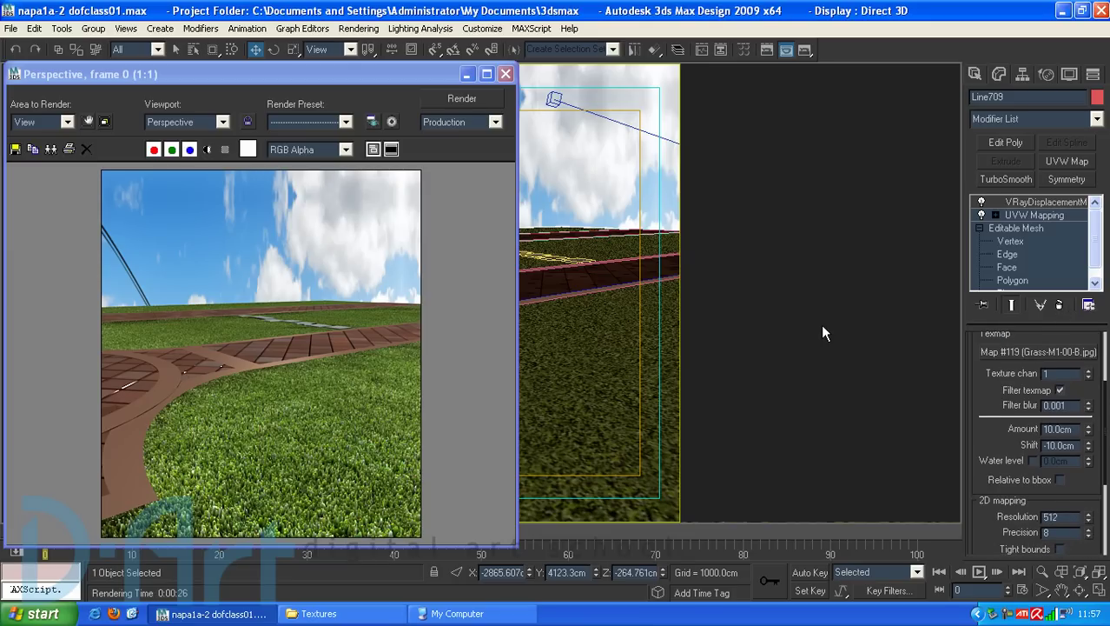